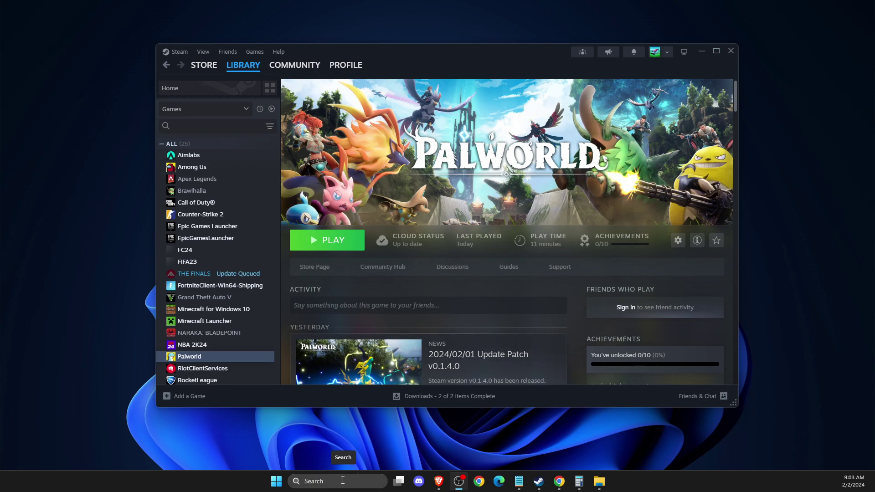
Check for newer graphics drivers in GeForce Experience, then close it.
{"action": "left_click", "coordinate": [340, 481]}
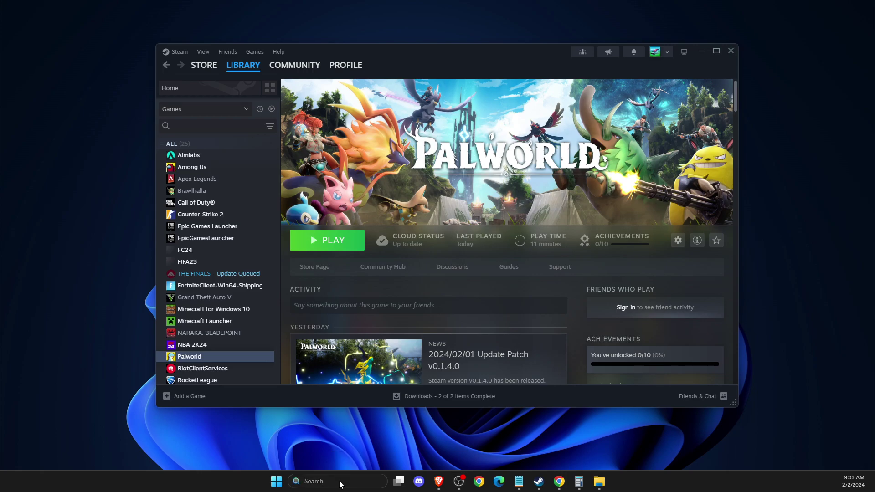
{"action": "left_click", "coordinate": [330, 198]}
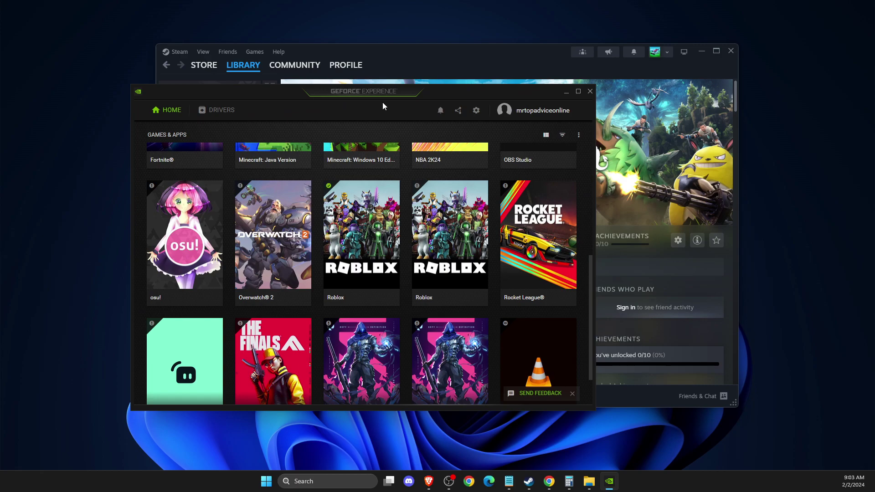
{"action": "scroll", "coordinate": [419, 168], "scroll_direction": "up", "scroll_amount": 5}
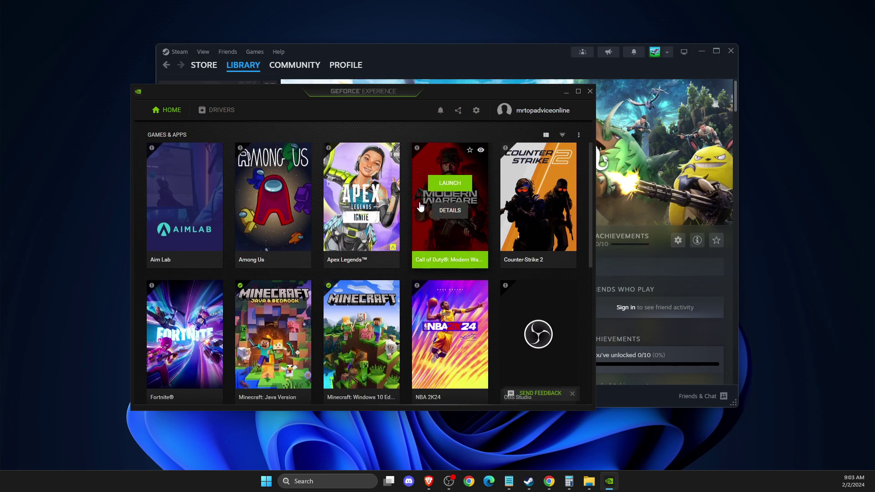
{"action": "left_click", "coordinate": [222, 111]}
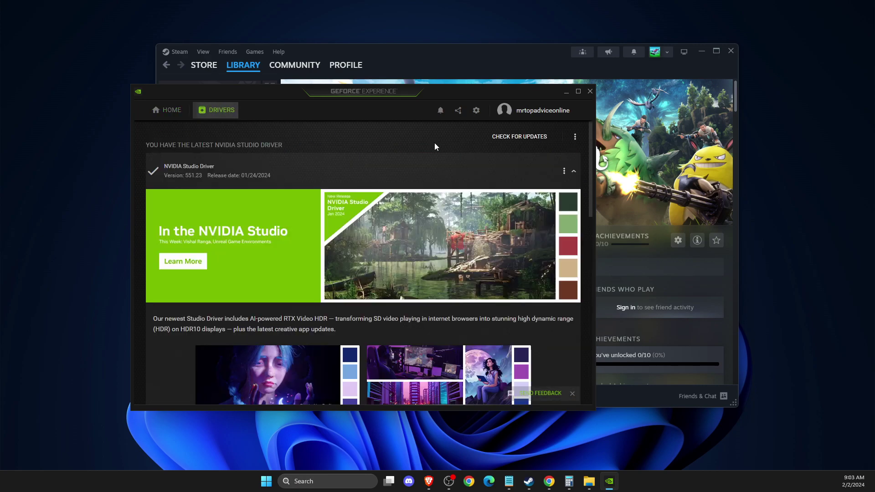
{"action": "left_click", "coordinate": [513, 144]}
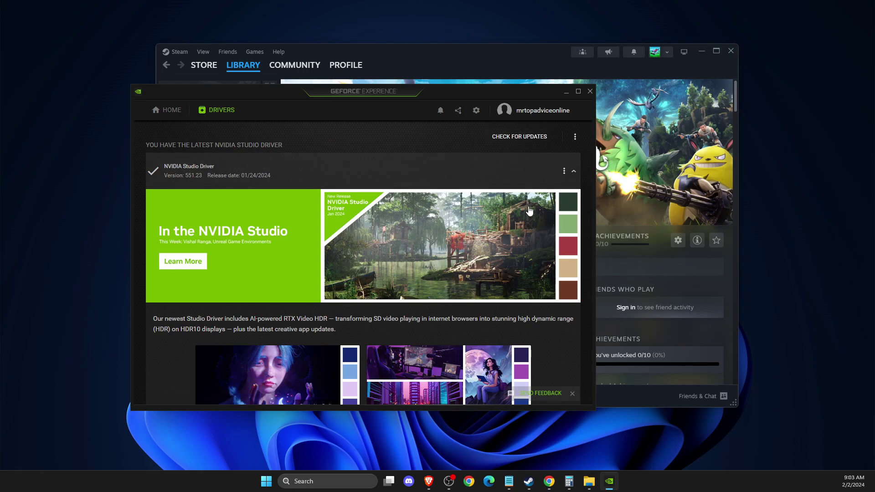
{"action": "left_click", "coordinate": [589, 92]}
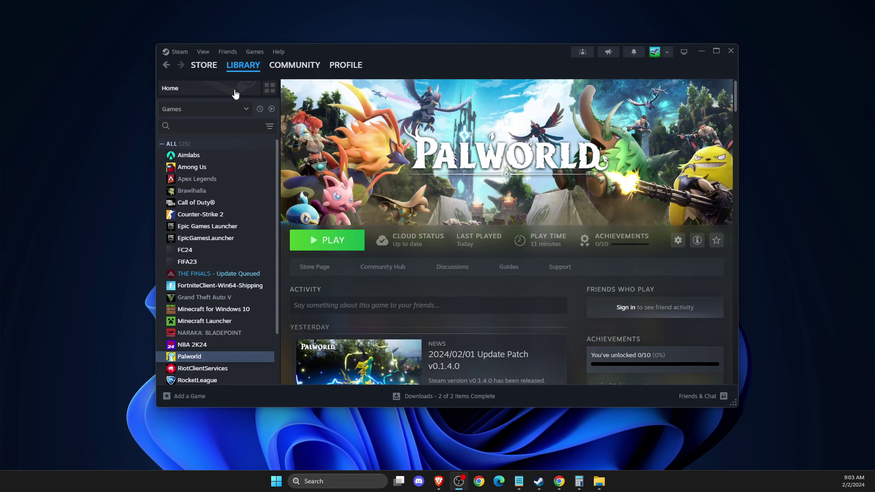
Open Palworld's install folder from its Installed Files properties in Steam.
{"action": "right_click", "coordinate": [202, 361]}
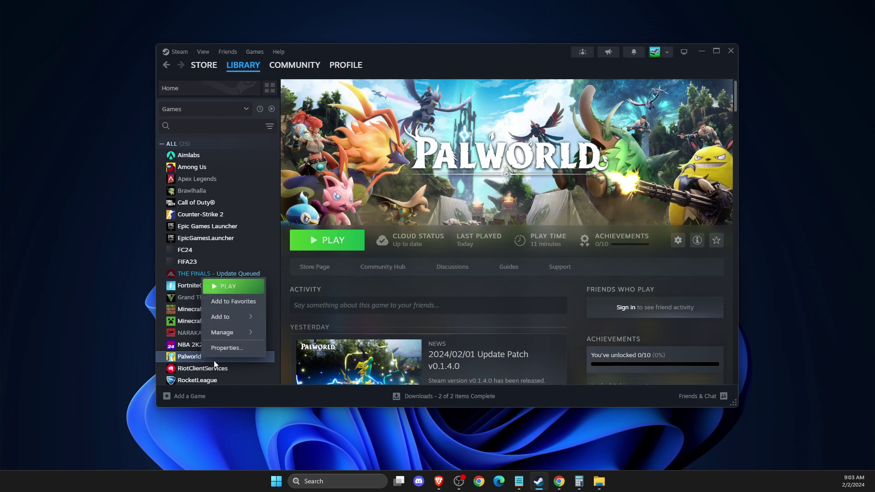
{"action": "left_click", "coordinate": [219, 352]}
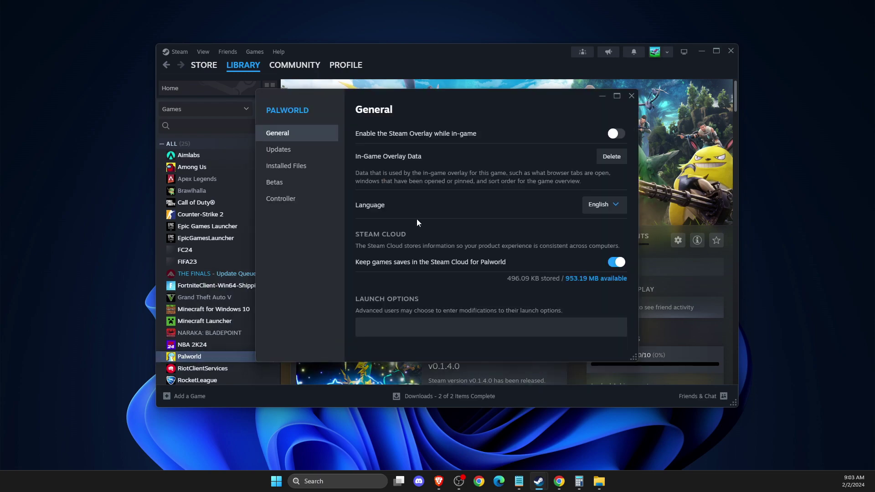
{"action": "left_click", "coordinate": [308, 167]}
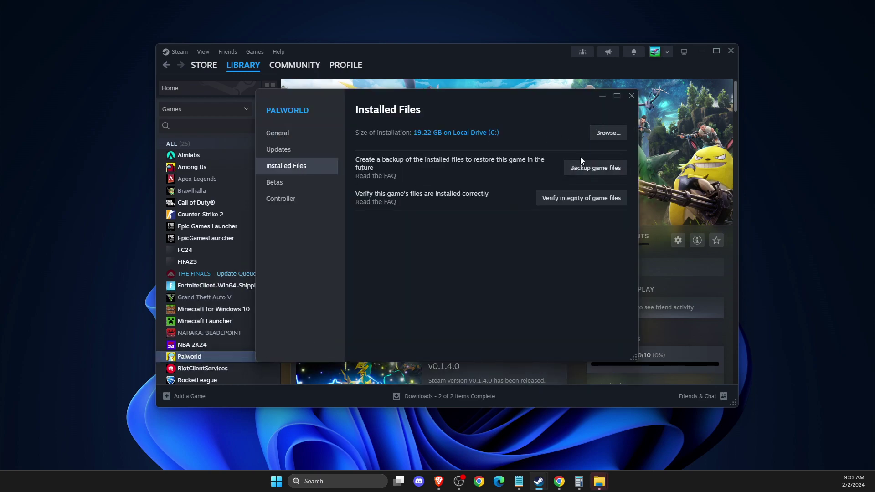
{"action": "left_click", "coordinate": [608, 133]}
{"action": "left_click_drag", "start_coordinate": [374, 63], "coordinate": [376, 88]}
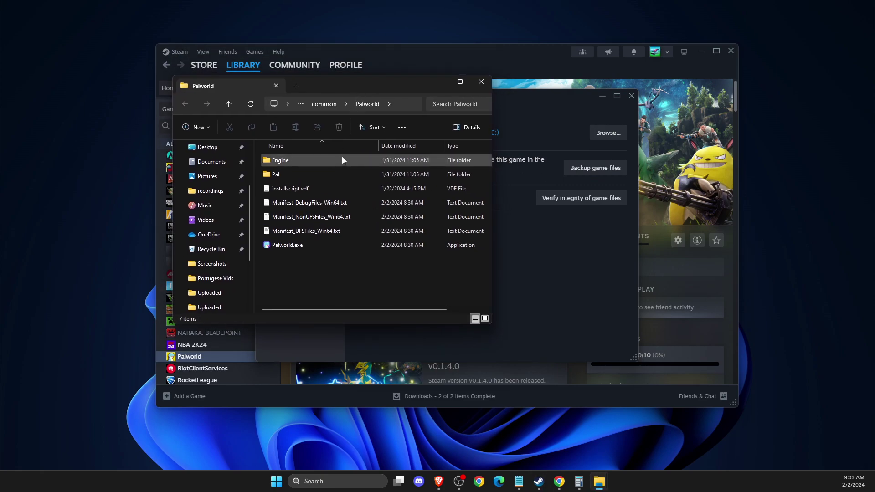
Disable fullscreen optimizations for Palworld.exe in its Compatibility properties and apply.
{"action": "left_click", "coordinate": [275, 247]}
{"action": "right_click", "coordinate": [275, 246]}
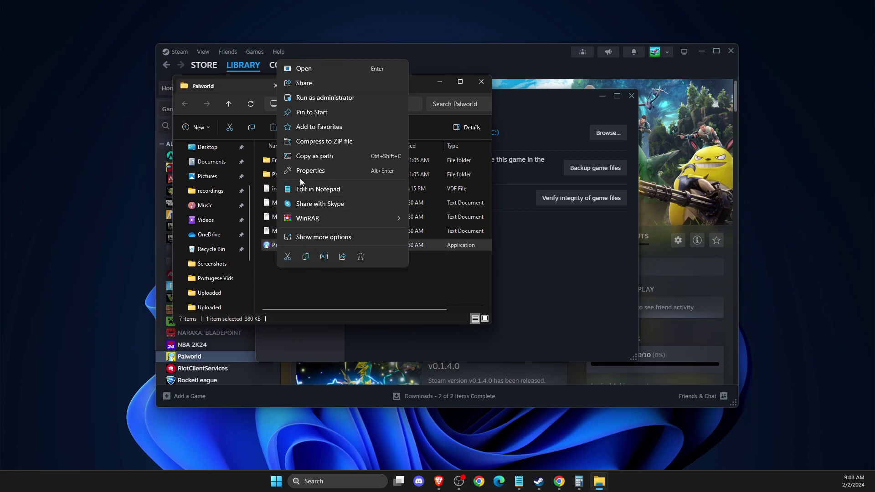
{"action": "left_click", "coordinate": [310, 171]}
{"action": "left_click", "coordinate": [321, 238]}
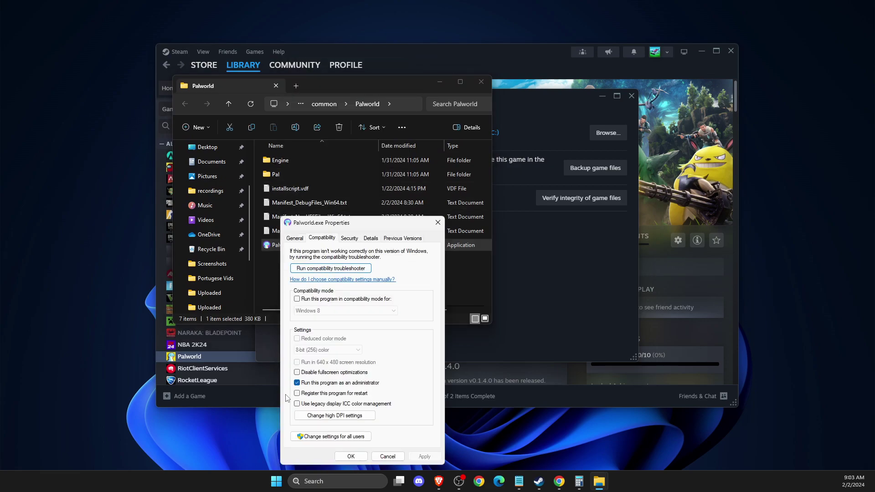
{"action": "left_click", "coordinate": [297, 372]}
{"action": "left_click", "coordinate": [424, 457]}
Confirm Palworld.exe's settings and navigate into Pal\Binaries\Win64.
{"action": "left_click", "coordinate": [351, 456]}
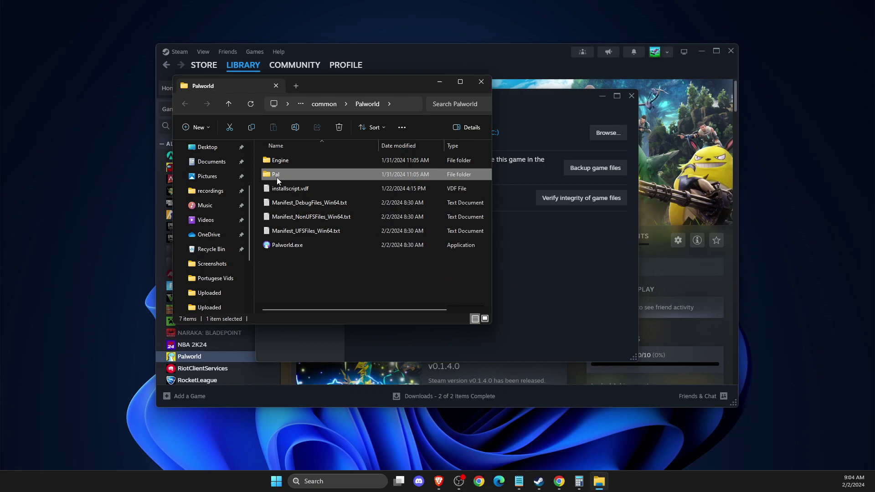
{"action": "double_click", "coordinate": [277, 176]}
{"action": "double_click", "coordinate": [280, 162]}
{"action": "double_click", "coordinate": [279, 160]}
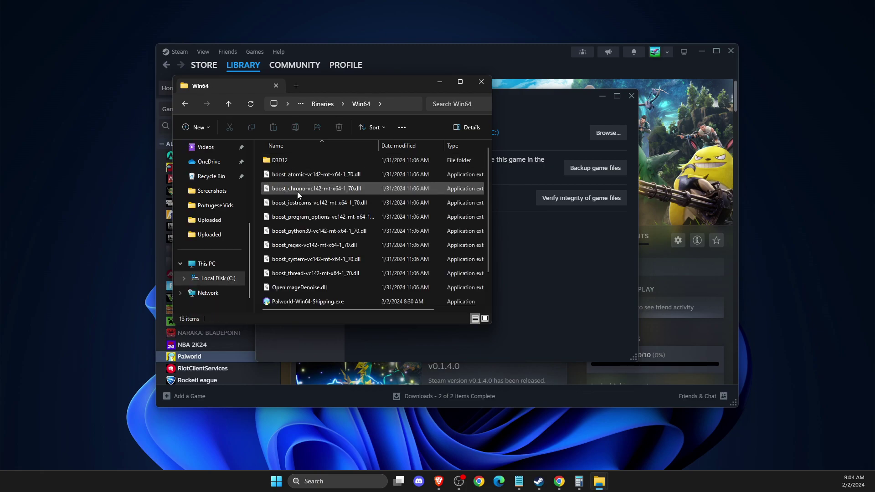
Set Palworld-Win64-Shipping.exe to run as administrator with fullscreen optimizations disabled.
{"action": "left_click", "coordinate": [297, 274]}
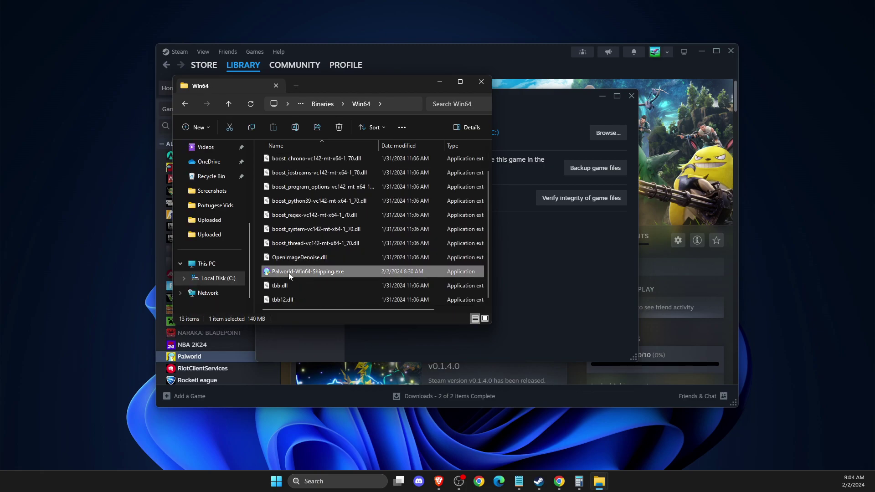
{"action": "right_click", "coordinate": [292, 272]}
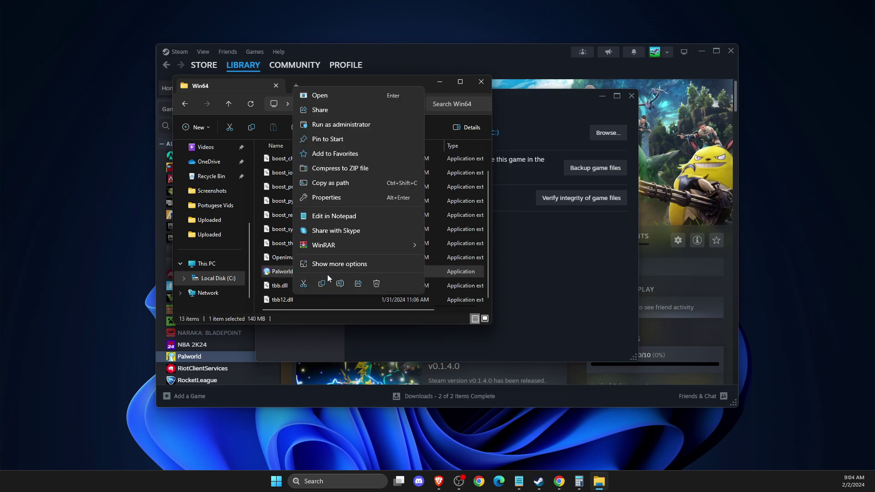
{"action": "left_click", "coordinate": [318, 198]}
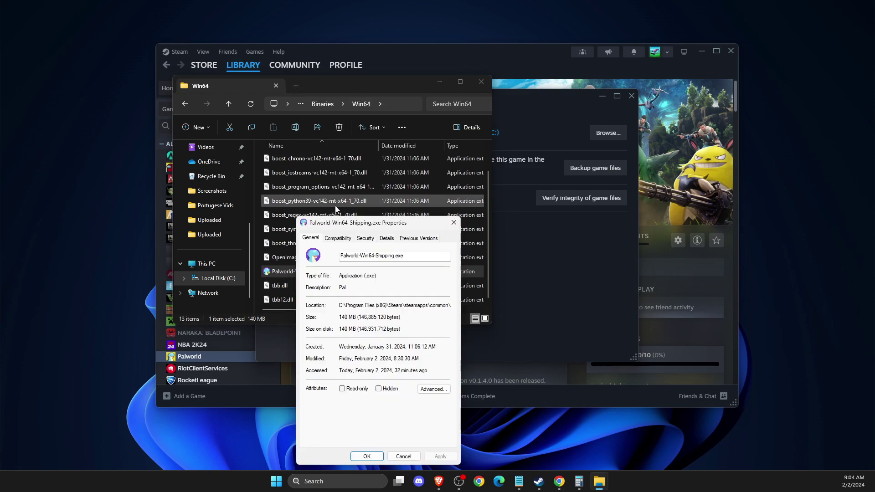
{"action": "left_click", "coordinate": [346, 240]}
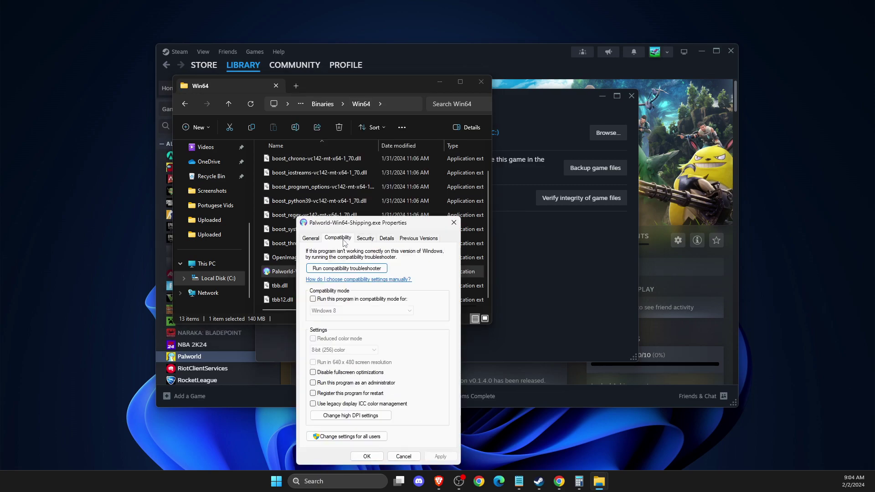
{"action": "left_click", "coordinate": [313, 372]}
{"action": "left_click", "coordinate": [313, 382]}
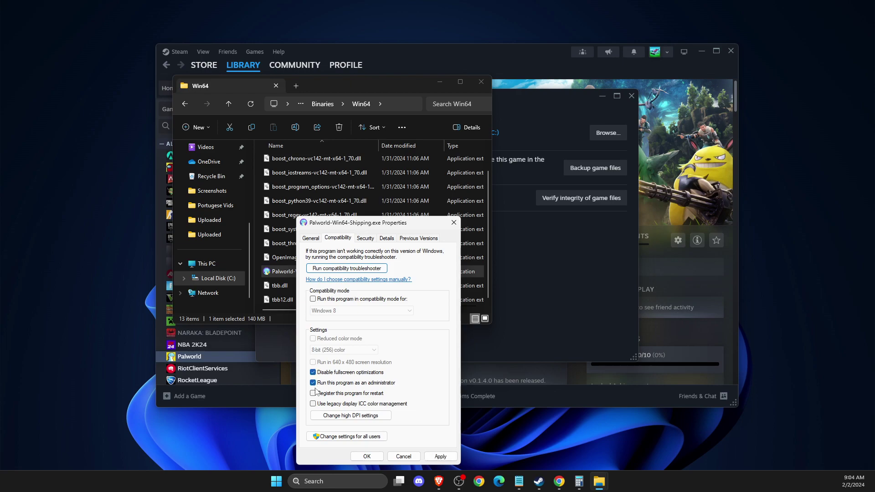
{"action": "left_click", "coordinate": [365, 456]}
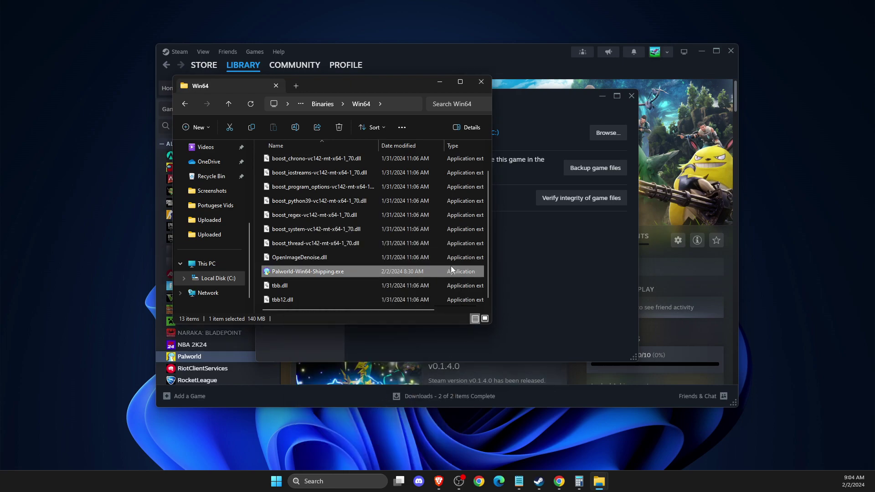
{"action": "left_click", "coordinate": [185, 106]}
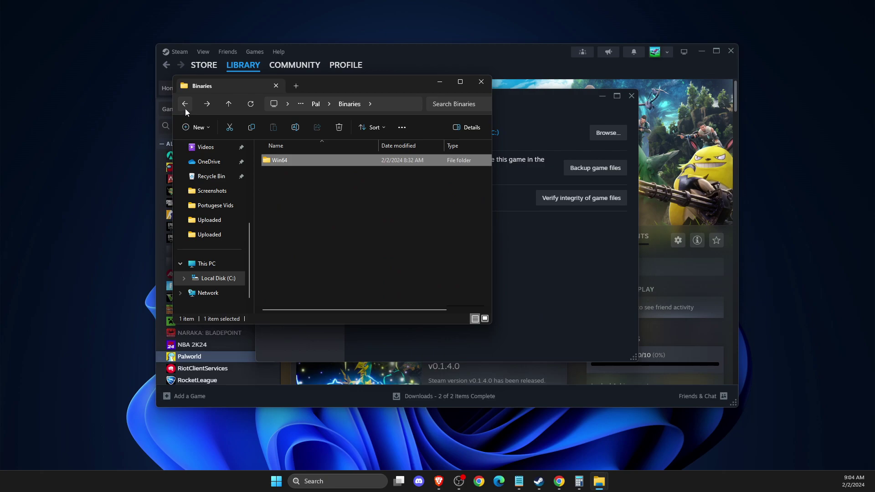
Close File Explorer and the Properties window, then launch Palworld with Play.
{"action": "left_click", "coordinate": [482, 81]}
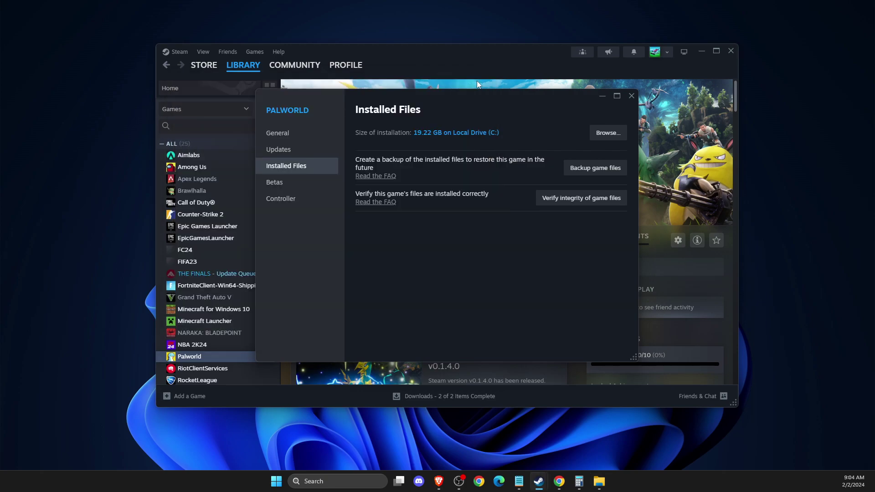
{"action": "left_click", "coordinate": [627, 99]}
{"action": "left_click", "coordinate": [313, 244]}
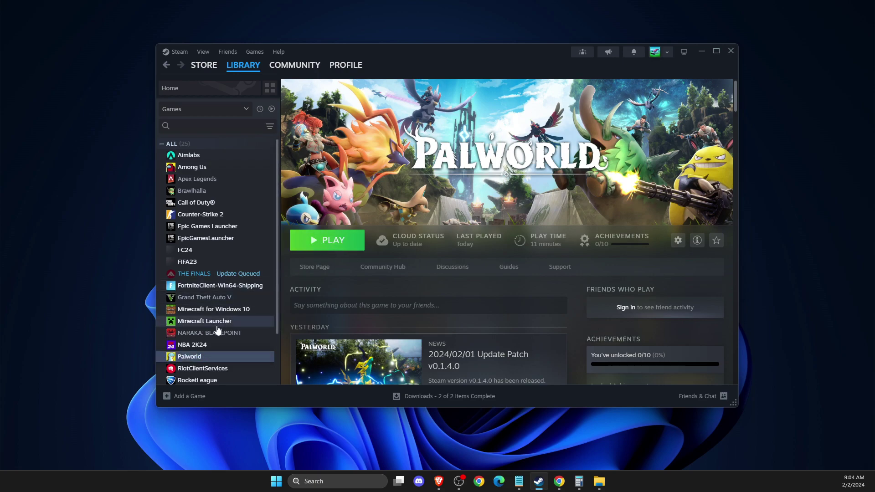
Reopen Palworld's install folder via Properties > Installed Files > Browse.
{"action": "right_click", "coordinate": [215, 355]}
{"action": "left_click", "coordinate": [239, 344]}
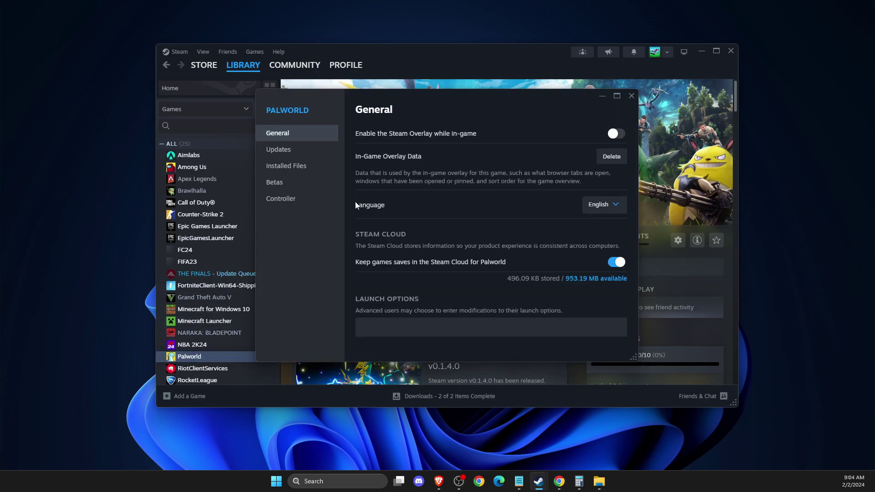
{"action": "left_click", "coordinate": [304, 168]}
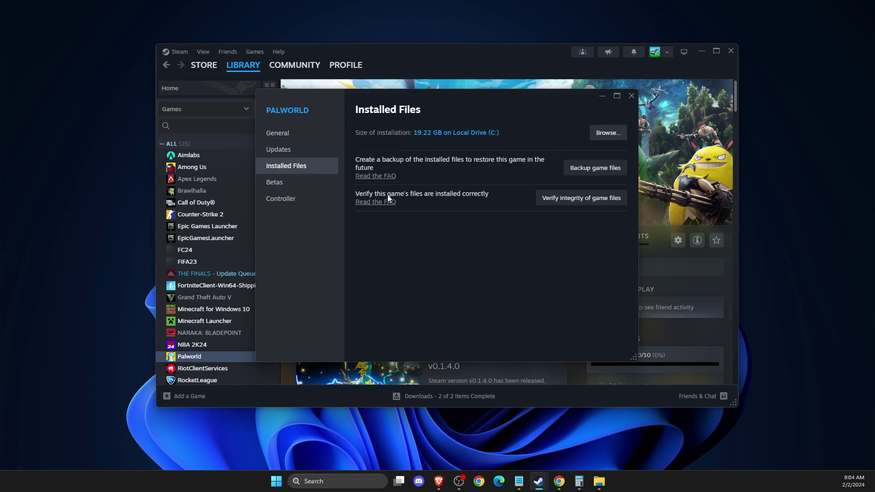
{"action": "left_click", "coordinate": [608, 133]}
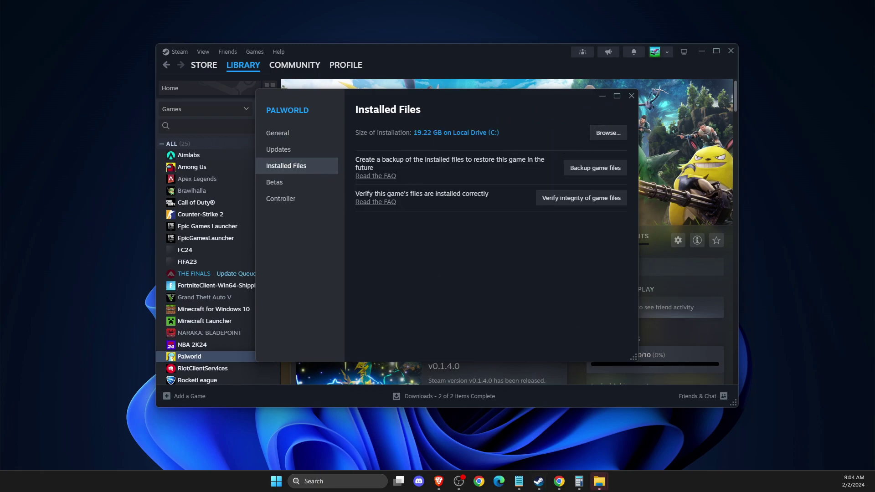
Disable fullscreen optimizations for Palworld.exe in its Compatibility settings and confirm.
{"action": "right_click", "coordinate": [301, 246]}
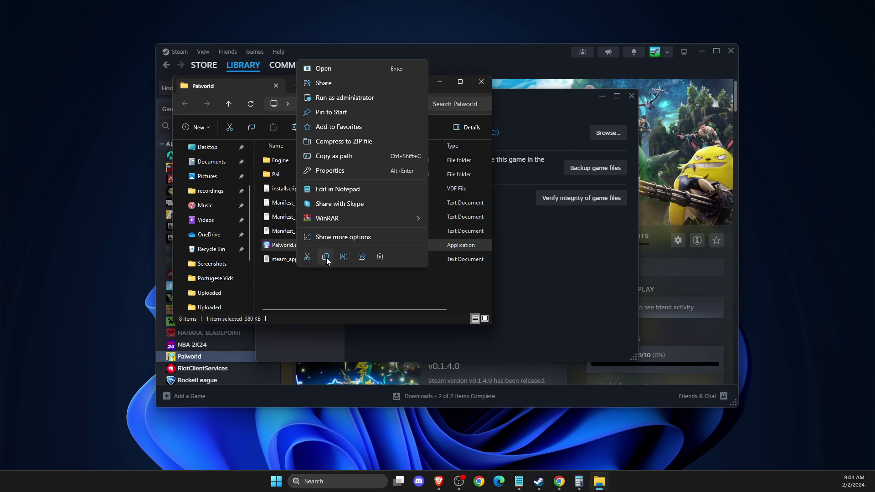
{"action": "left_click", "coordinate": [333, 171]}
{"action": "left_click", "coordinate": [342, 237]}
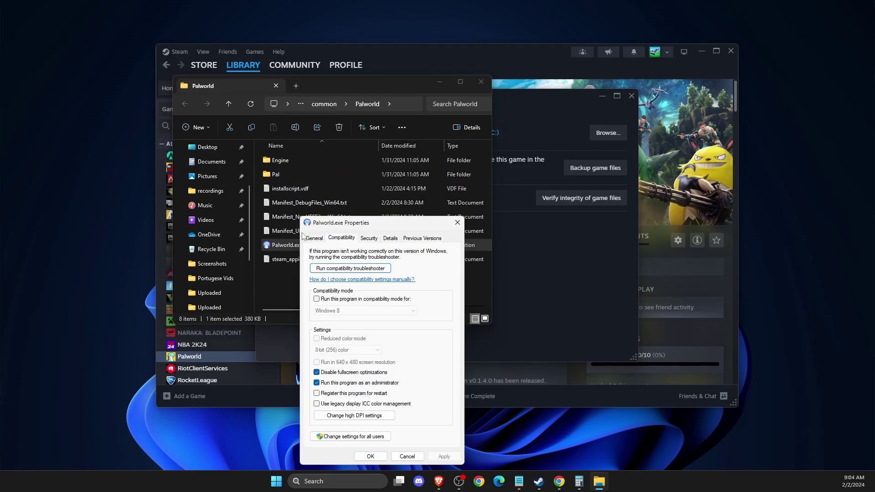
{"action": "left_click", "coordinate": [316, 372]}
{"action": "left_click", "coordinate": [371, 454]}
Recheck Palworld-Win64-Shipping.exe's compatibility settings in Pal\Binaries\Win64, then close File Explorer.
{"action": "double_click", "coordinate": [282, 176]}
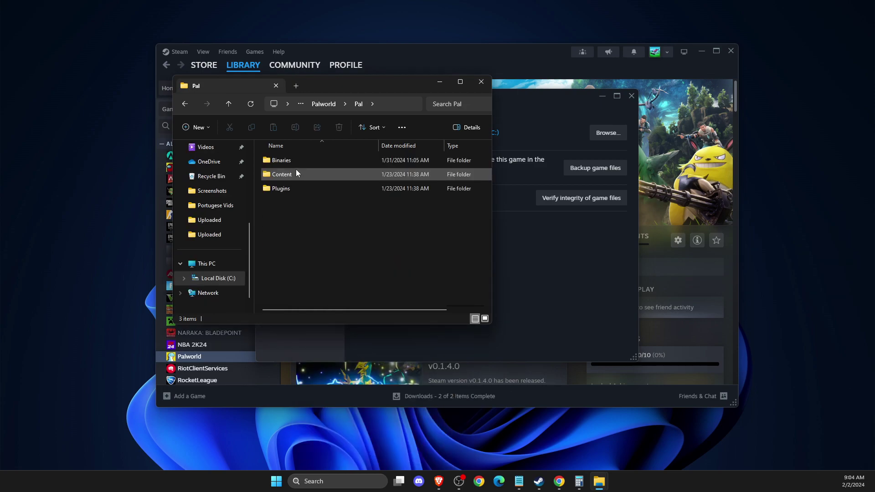
{"action": "double_click", "coordinate": [292, 161]}
{"action": "double_click", "coordinate": [293, 163]}
{"action": "right_click", "coordinate": [291, 299]}
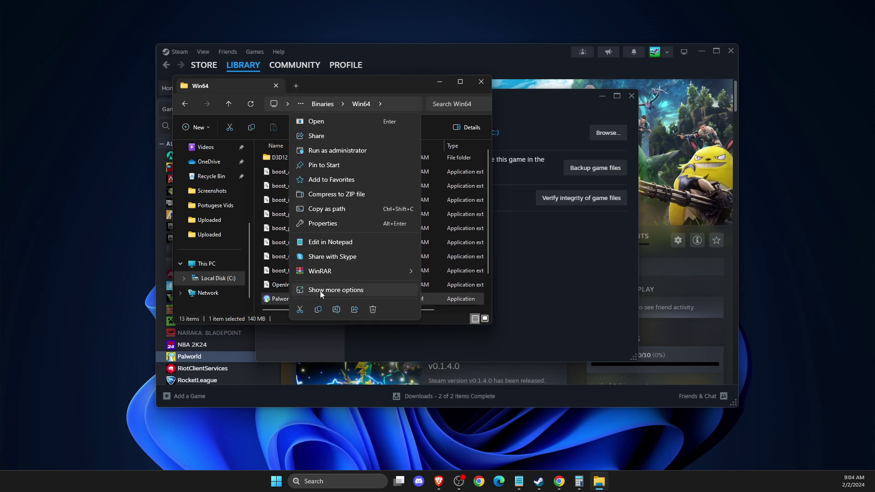
{"action": "left_click", "coordinate": [316, 223]}
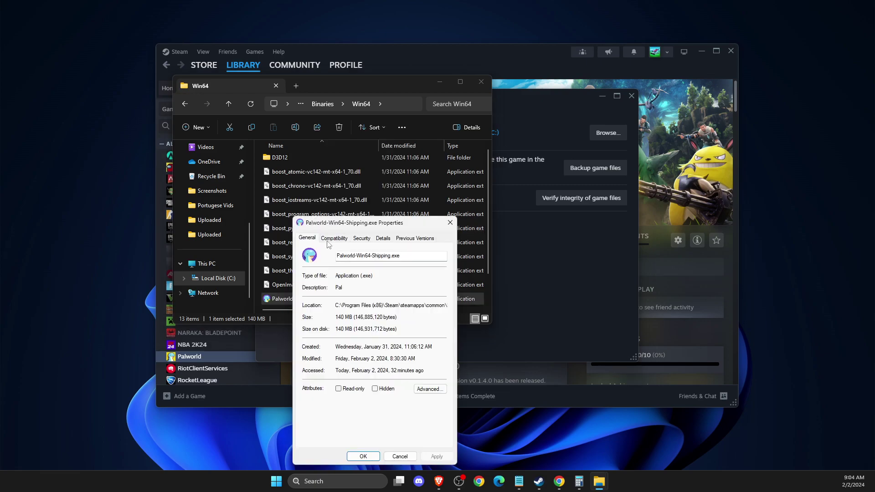
{"action": "left_click", "coordinate": [329, 240]}
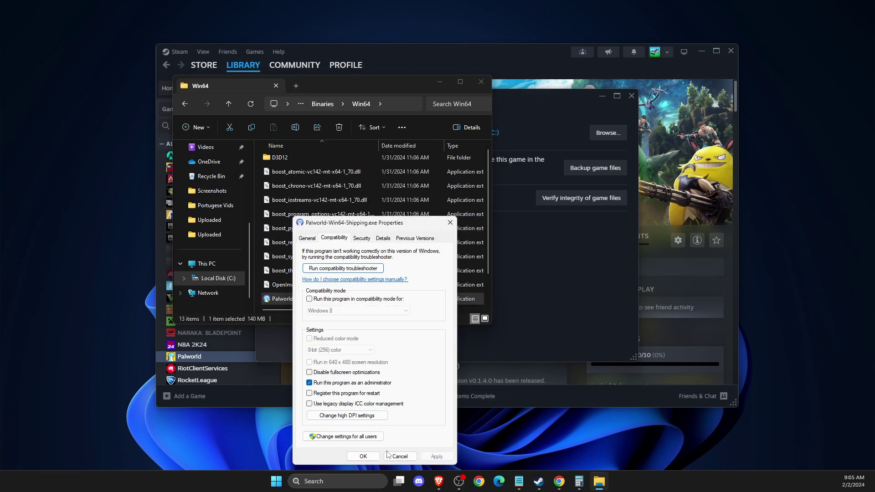
{"action": "left_click", "coordinate": [363, 456]}
{"action": "left_click", "coordinate": [481, 82]}
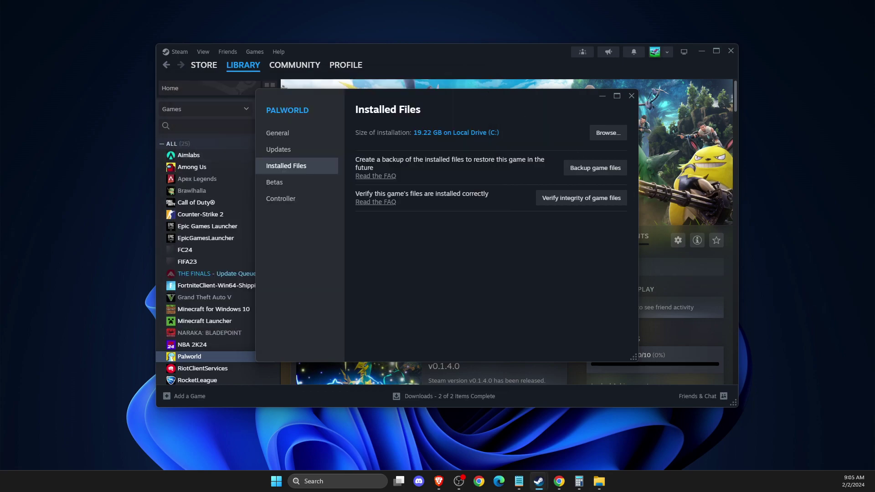
Close Steam's Palworld properties and switch to the 'runtime c++' Google results in Brave.
{"action": "left_click", "coordinate": [559, 481]}
{"action": "left_click", "coordinate": [632, 100]}
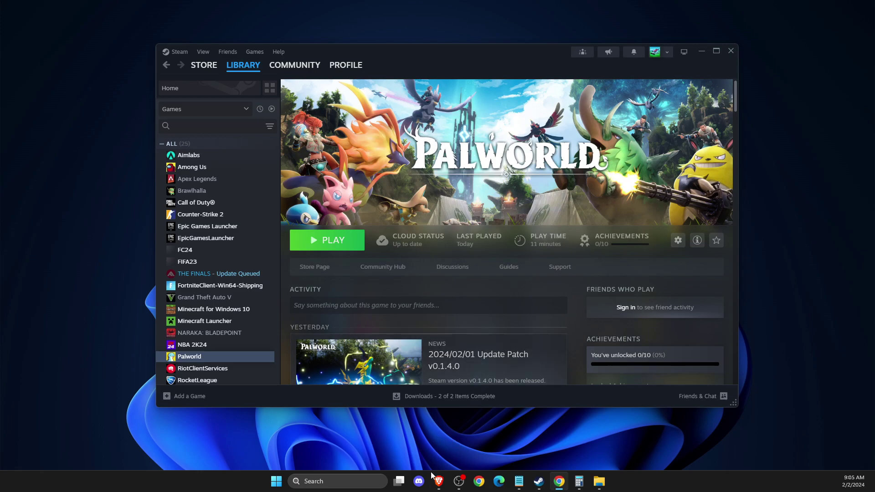
{"action": "mouse_move", "coordinate": [433, 477]}
{"action": "left_click", "coordinate": [423, 455]}
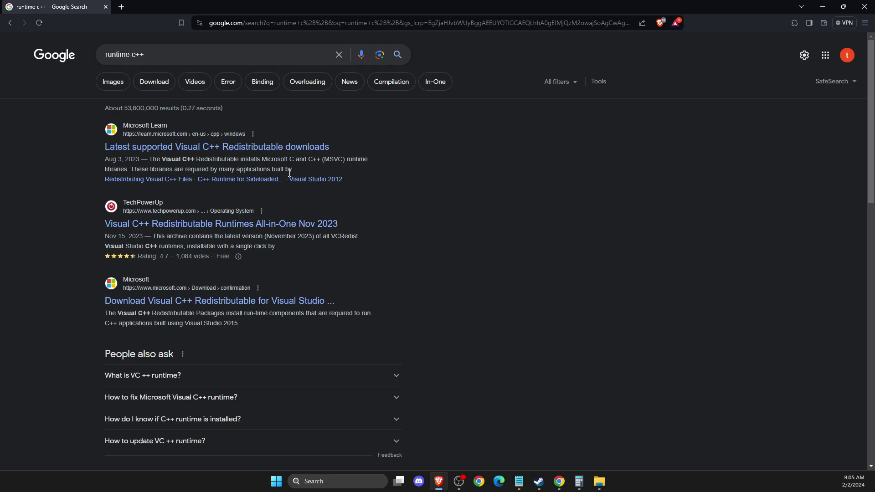
Open the Microsoft Learn Visual C++ Redistributable downloads article and highlight the X86 and X64 rows.
{"action": "left_click", "coordinate": [171, 150]}
{"action": "scroll", "coordinate": [466, 235], "scroll_direction": "down", "scroll_amount": 2}
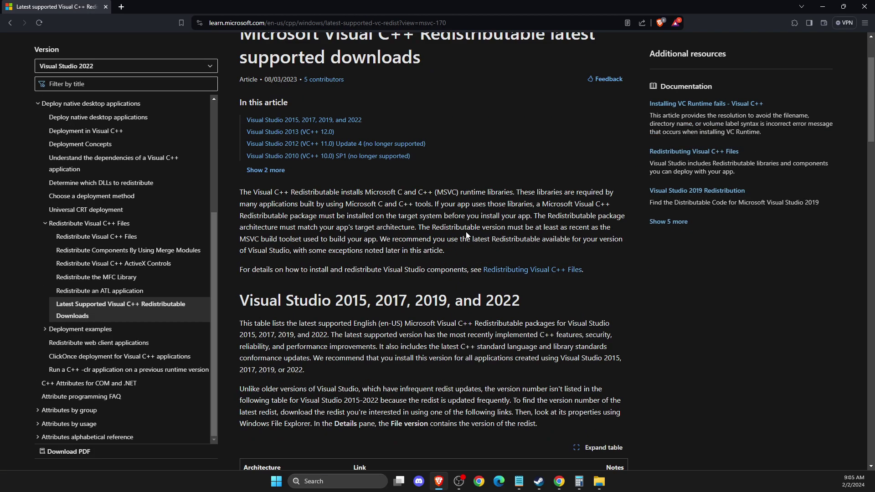
{"action": "scroll", "coordinate": [466, 235], "scroll_direction": "down", "scroll_amount": 7}
{"action": "scroll", "coordinate": [357, 176], "scroll_direction": "up", "scroll_amount": 4}
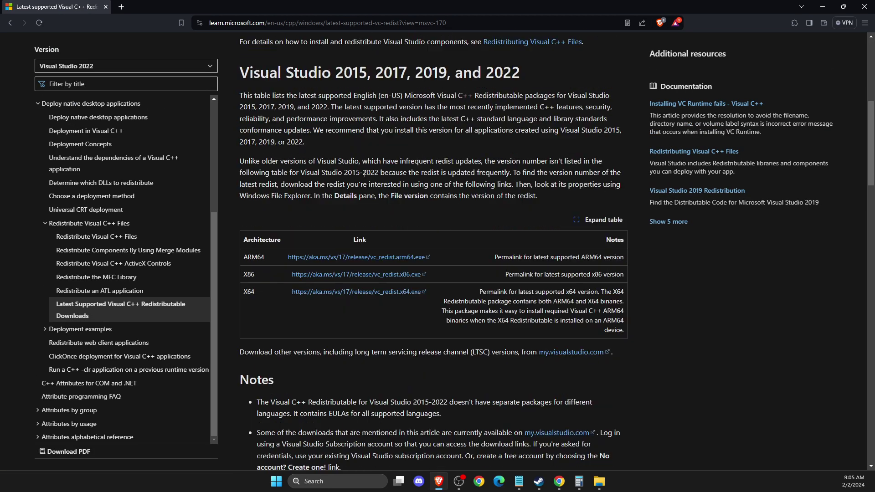
{"action": "scroll", "coordinate": [283, 244], "scroll_direction": "down", "scroll_amount": 3}
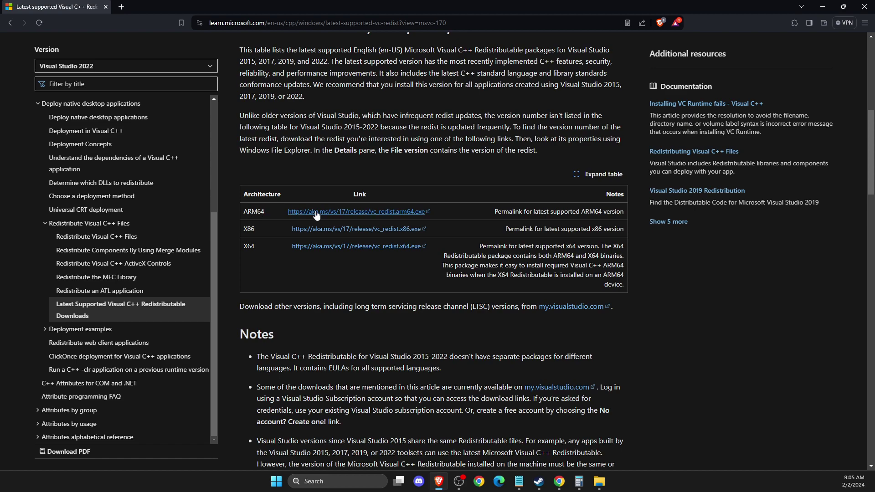
{"action": "double_click", "coordinate": [246, 230]}
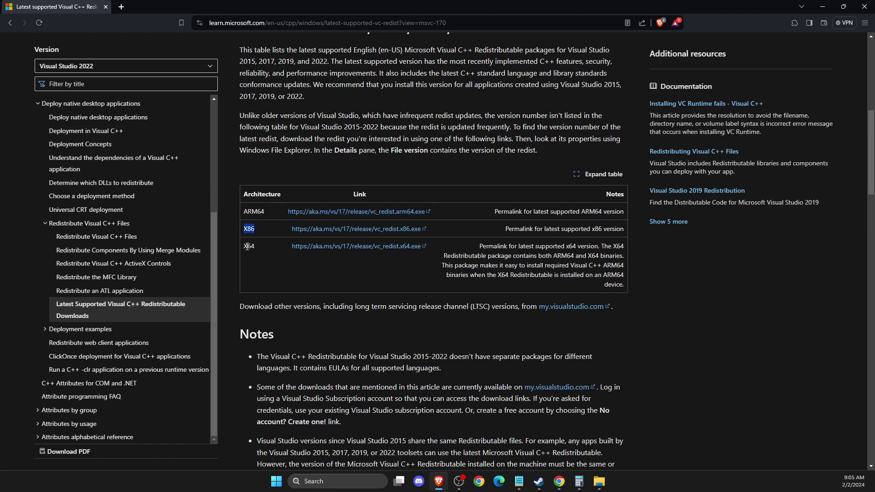
{"action": "double_click", "coordinate": [246, 247]}
Search 'SYSTEM', open System Information and check System Type reads x64-based PC.
{"action": "left_click", "coordinate": [338, 485]}
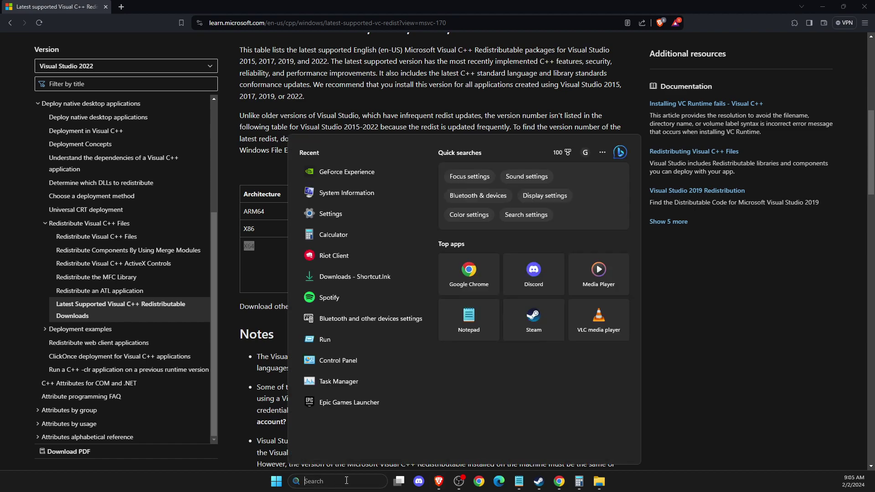
{"action": "type", "text": "SYSTEM"}
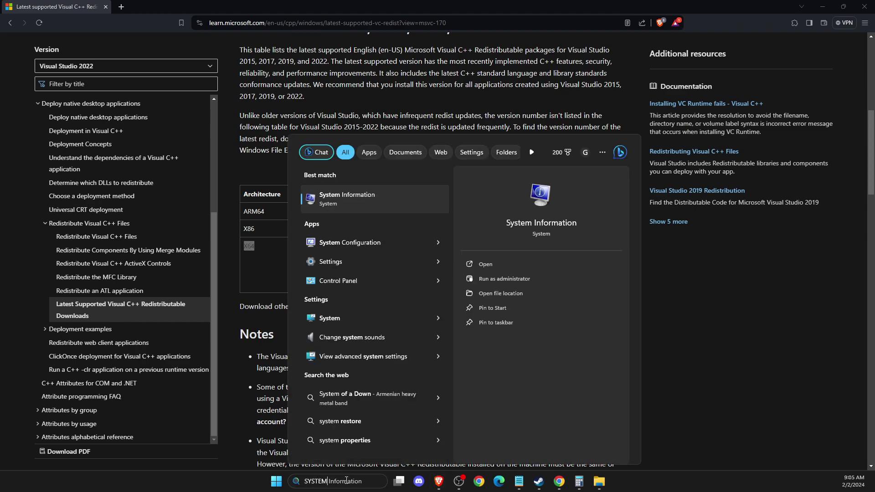
{"action": "left_click", "coordinate": [345, 203]}
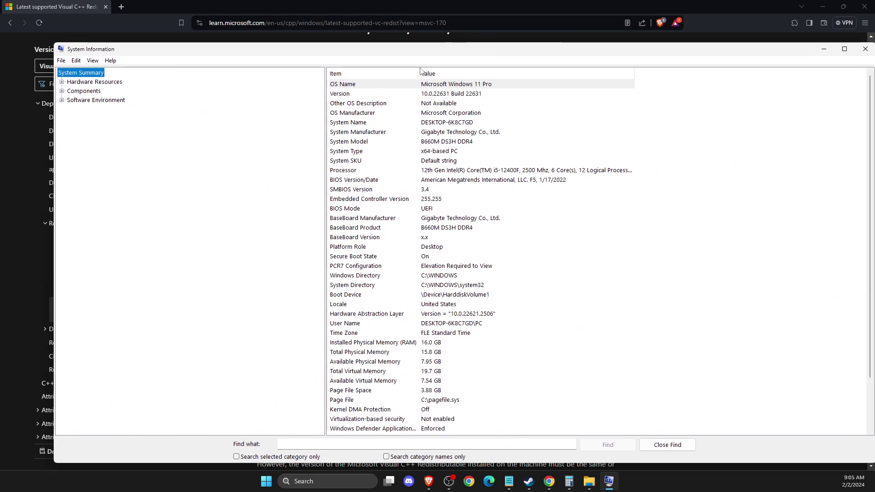
{"action": "left_click", "coordinate": [434, 152]}
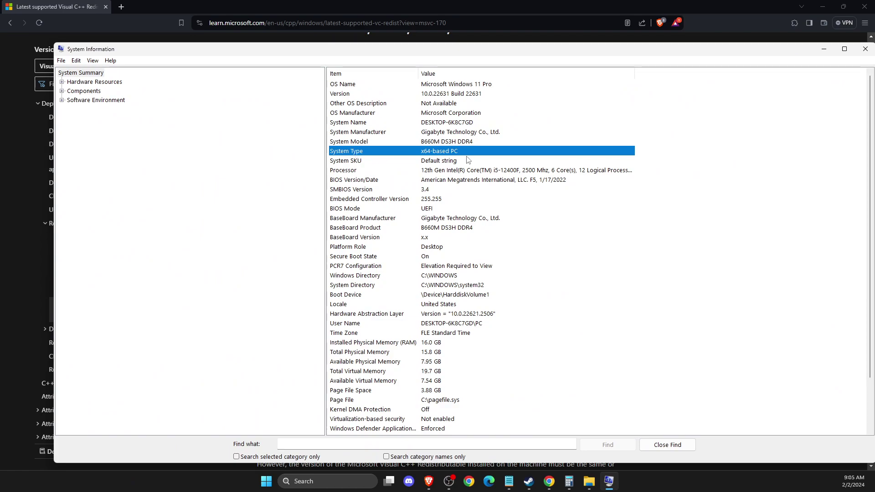
Save VC_redist.x64.exe from the X64 link to the desktop, then minimize the browser and Steam.
{"action": "left_click", "coordinate": [865, 50]}
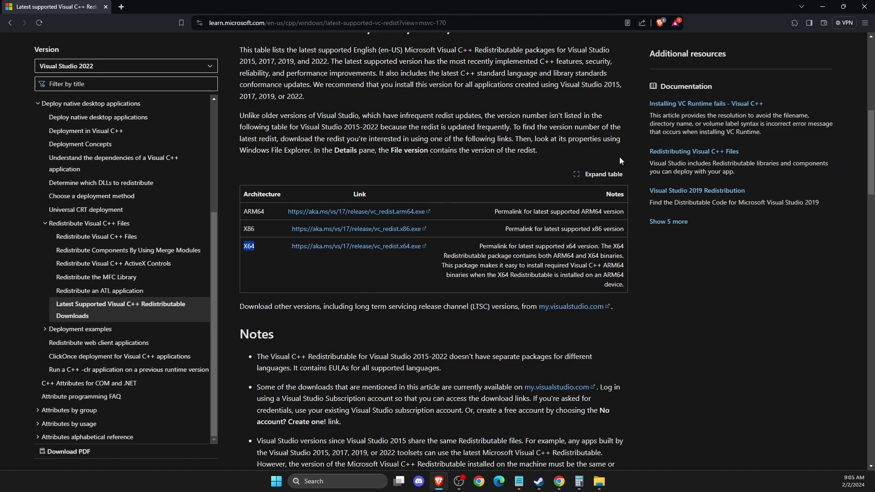
{"action": "left_click", "coordinate": [326, 249]}
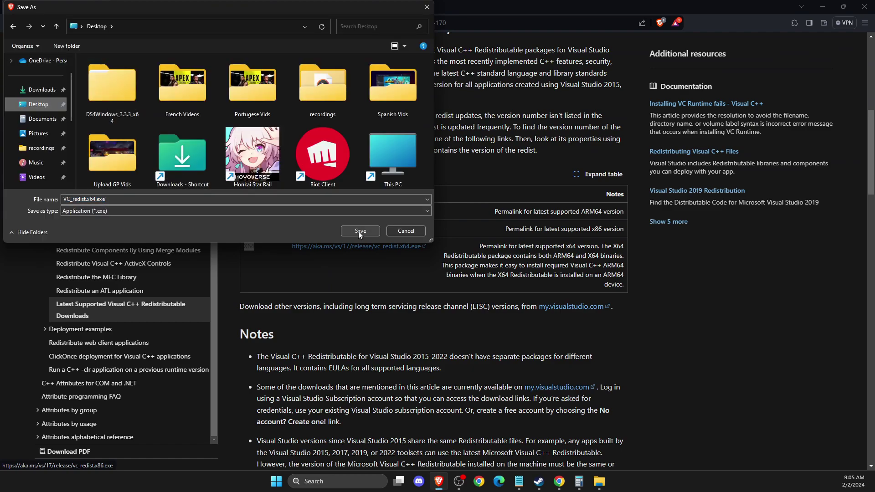
{"action": "left_click", "coordinate": [360, 231]}
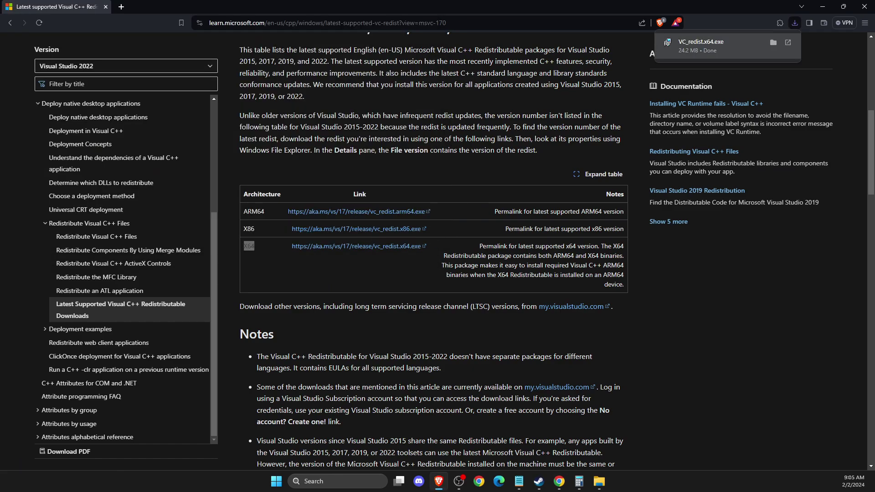
{"action": "left_click", "coordinate": [667, 42]}
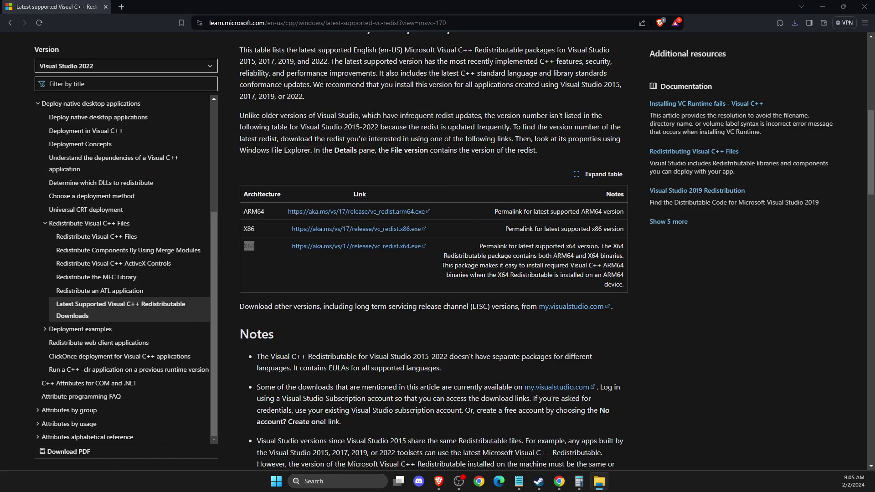
{"action": "left_click", "coordinate": [822, 6]}
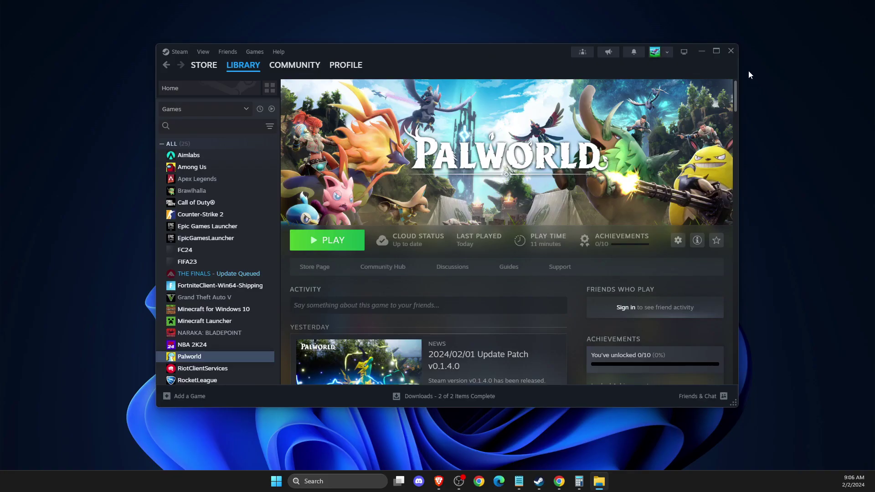
{"action": "left_click", "coordinate": [696, 53]}
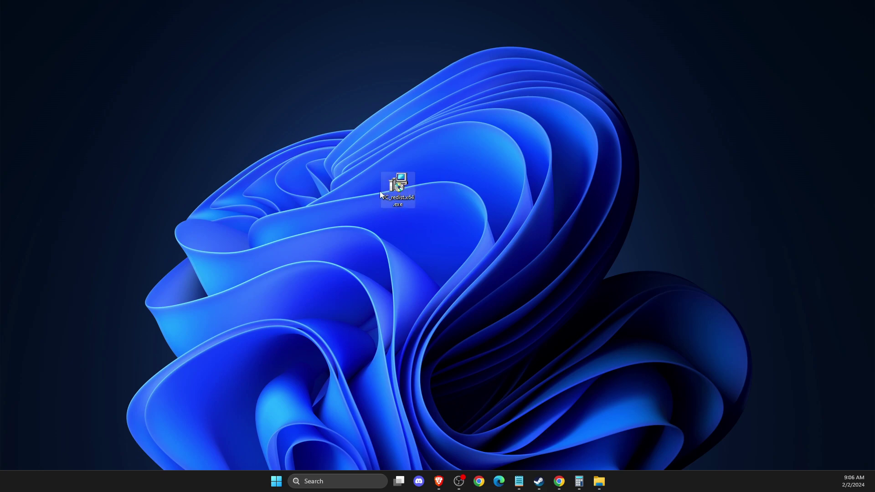
Run VC_redist.x64.exe, accept the license and install the x64 redistributable 14.38.33135.
{"action": "left_click", "coordinate": [396, 193]}
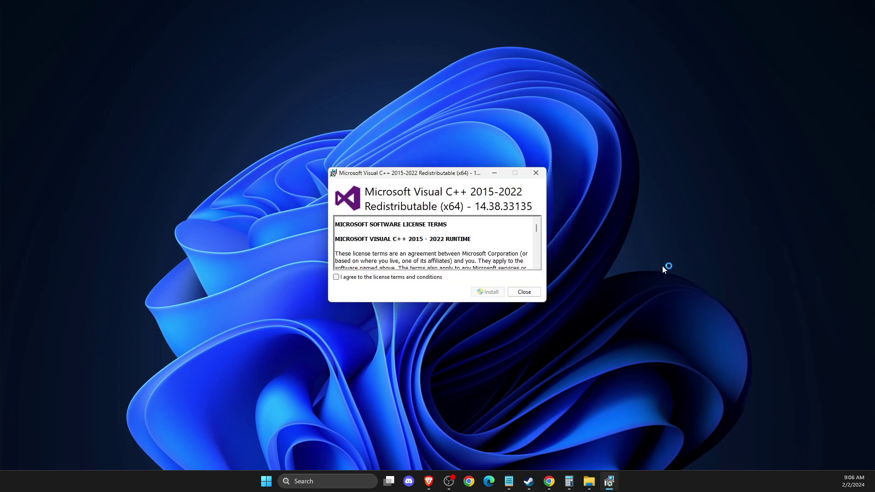
{"action": "left_click", "coordinate": [342, 277]}
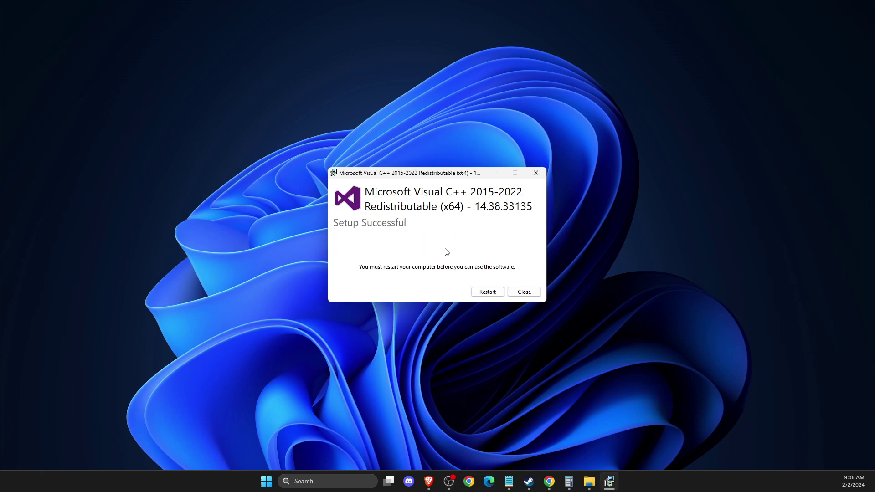
Close the Visual C++ setup without restarting, then delete VC_redist.x64.exe from the desktop.
{"action": "left_click", "coordinate": [522, 292]}
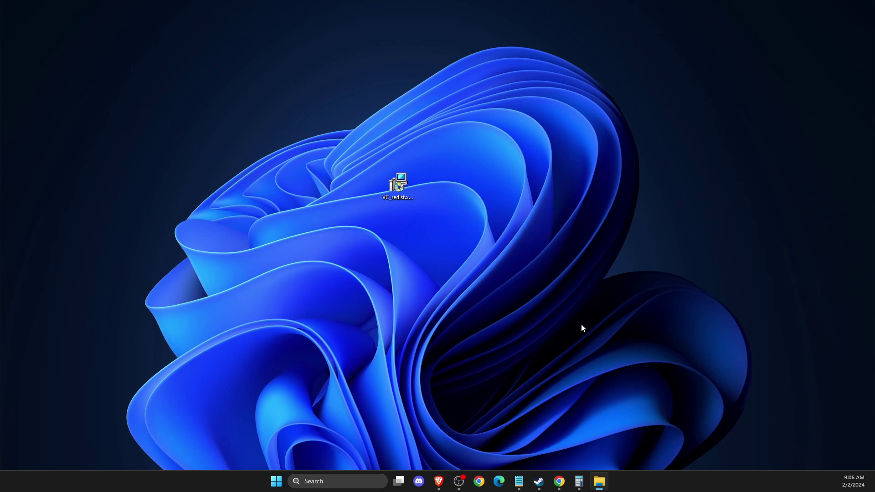
{"action": "right_click", "coordinate": [398, 187]}
{"action": "left_click", "coordinate": [491, 199]}
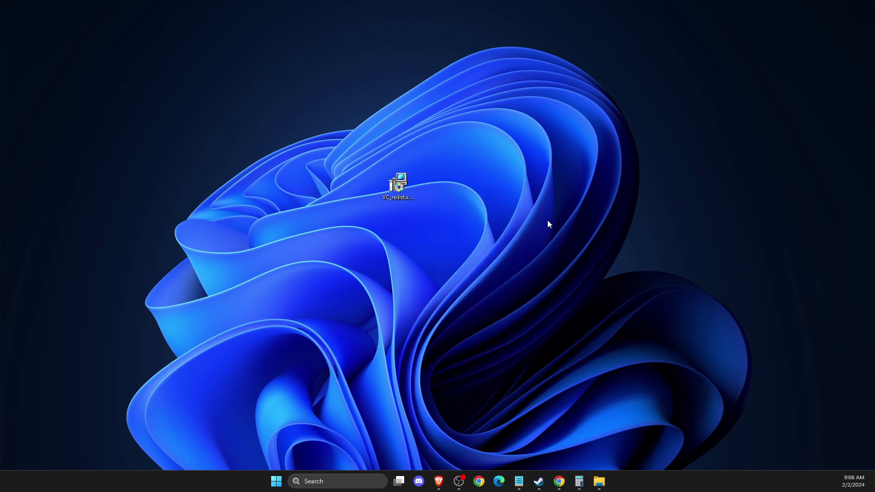